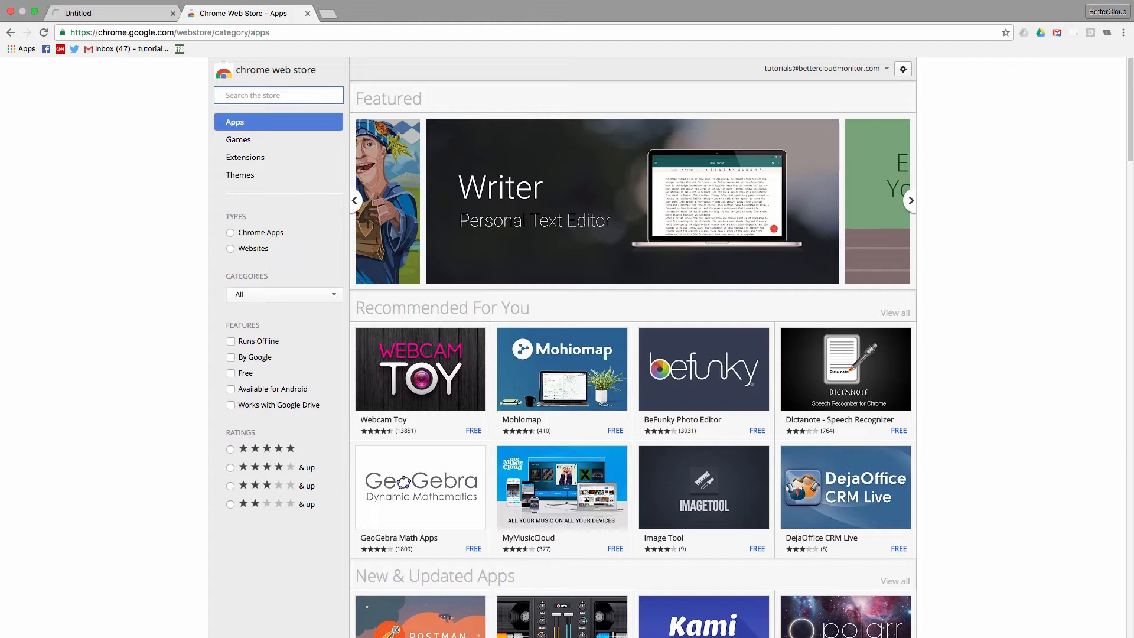
text(V)
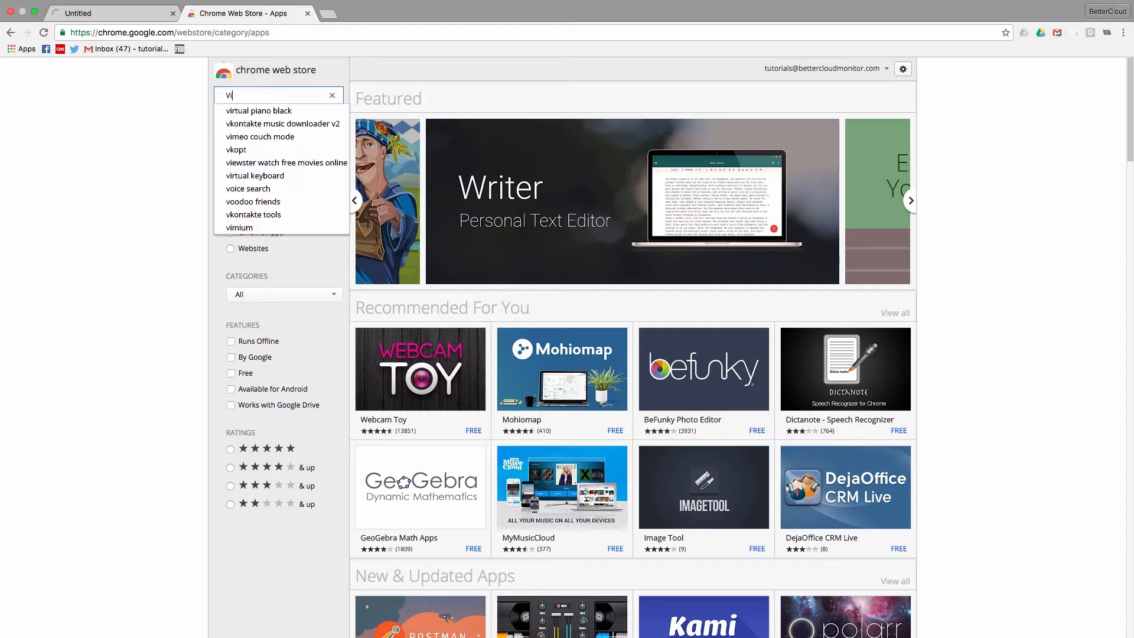
text(ideo)
text(Not)
text(.es)
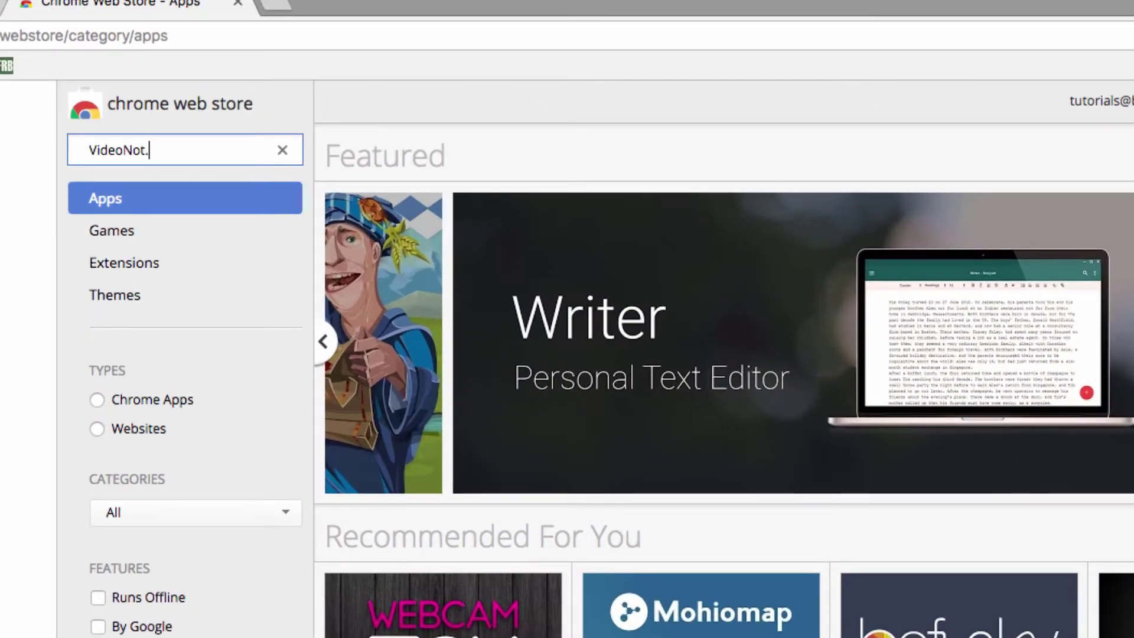
Search the Chrome Web Store for the VideoNot.es extension.
key(Return)
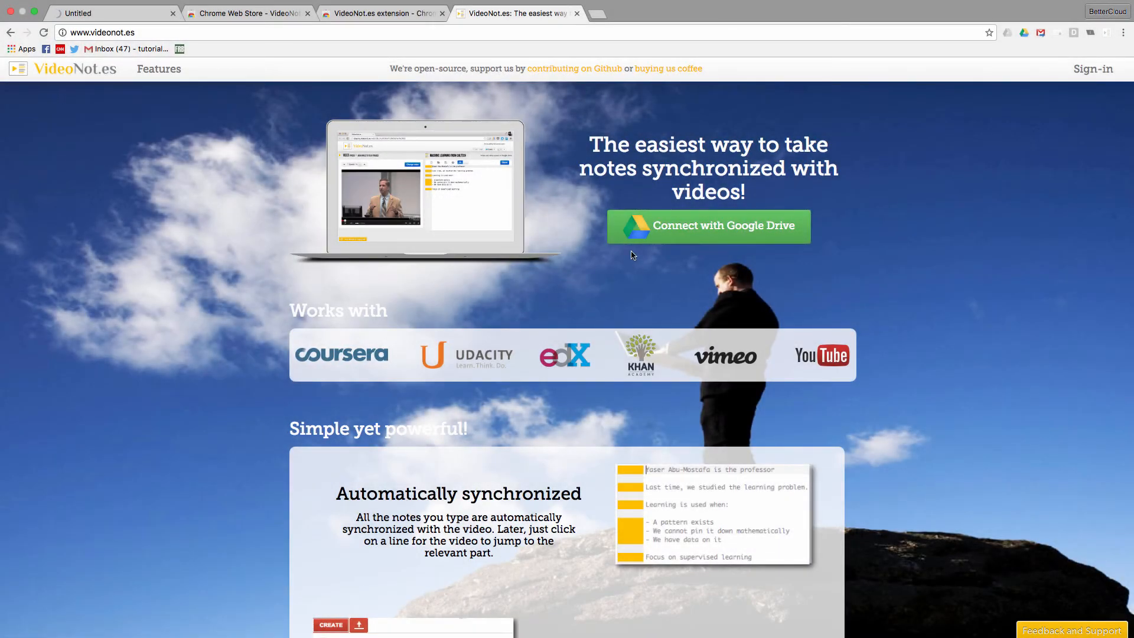
scroll(675, 349, down, 10)
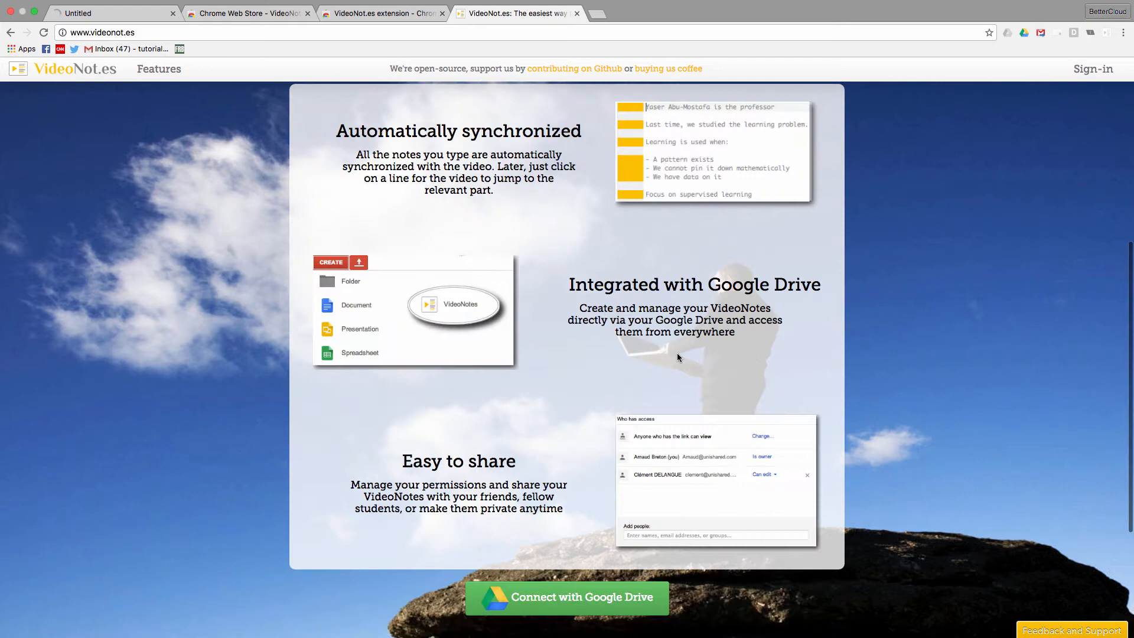
Connect VideoNot.es to Google Drive, load the TEDx YouTube talk and start it playing beside the notes editor.
click(584, 390)
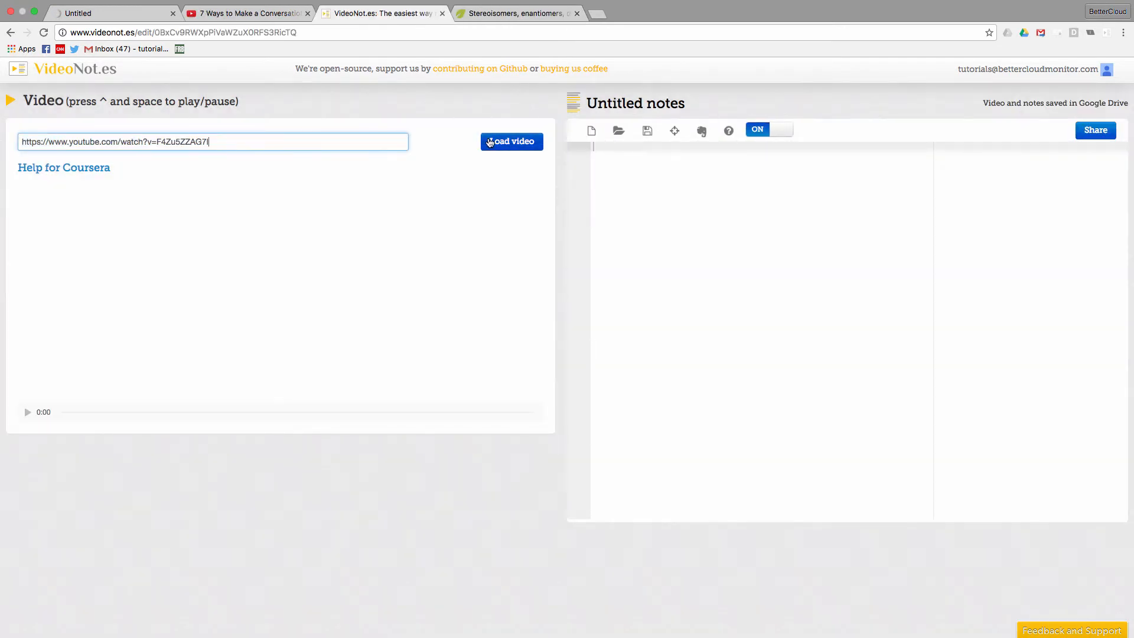
click(511, 141)
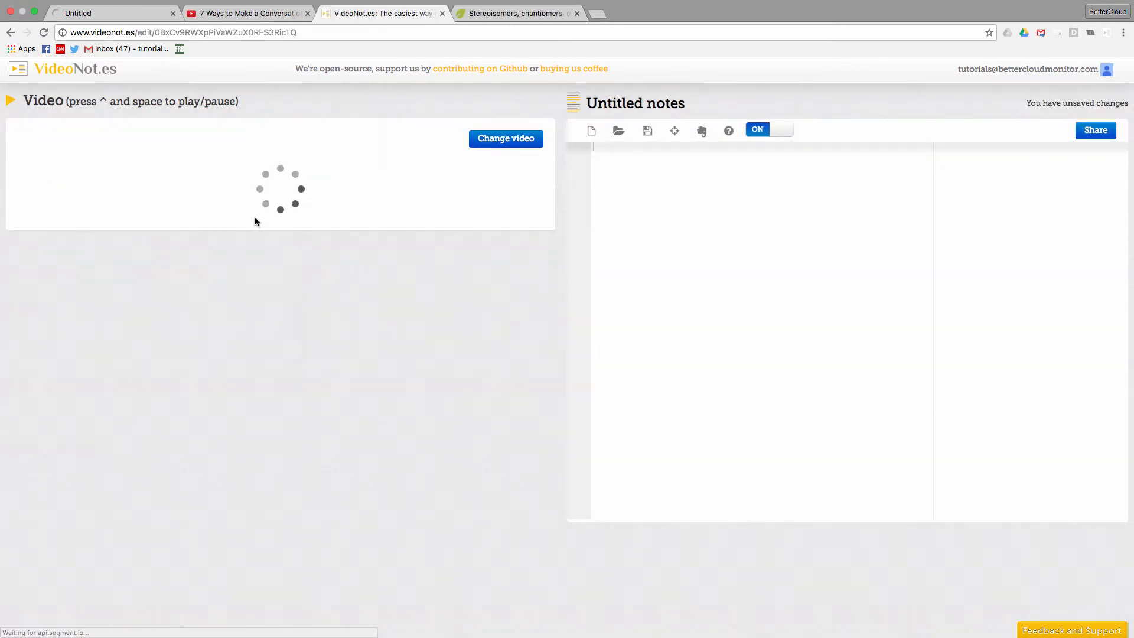
click(39, 384)
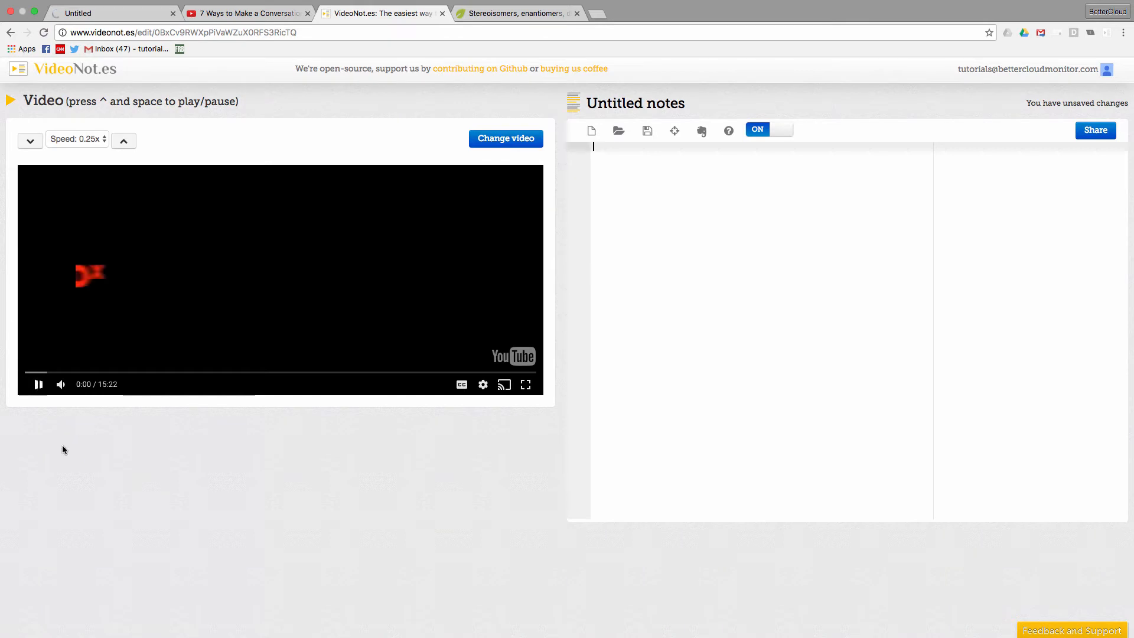
click(824, 247)
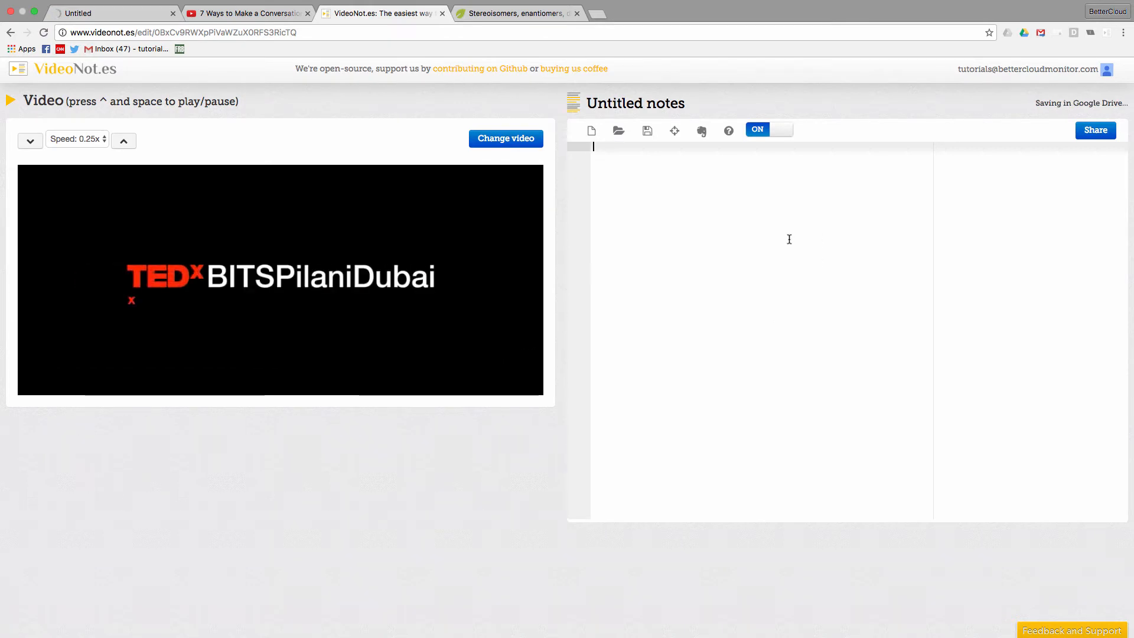
text(S)
text(o t)
text(his is the note tak)
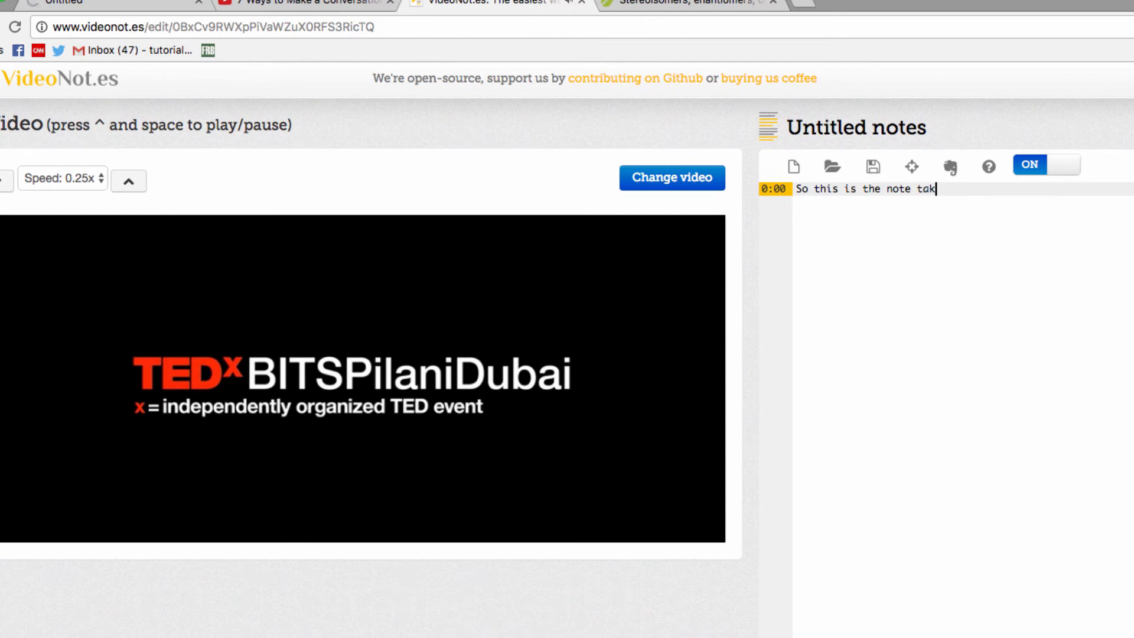
text(ing interface)
Write five timestamped note lines about the note-taking interface as the talk plays.
key(Return)
text(It tracks the time in the video)
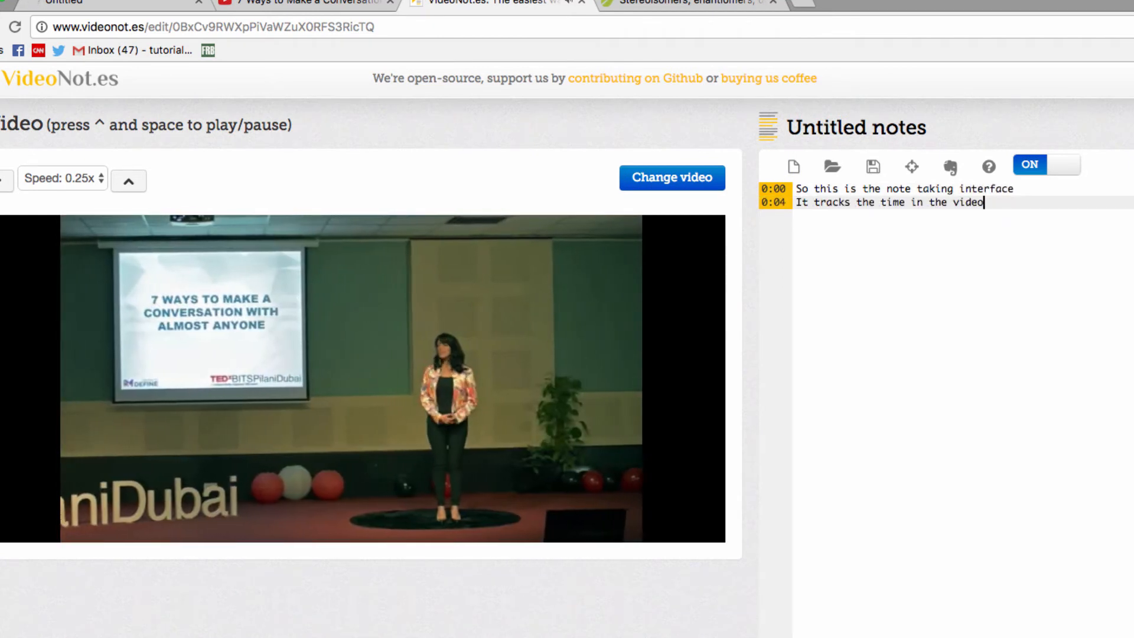
text( when you're making the n)
key(Return)
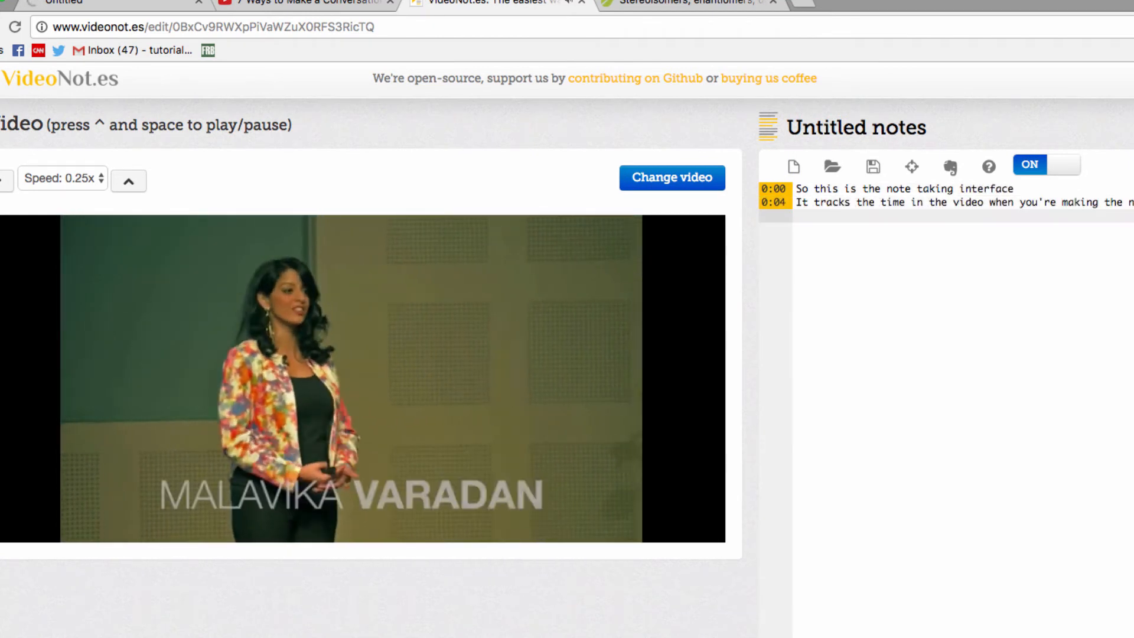
text(With the extension, you can currently)
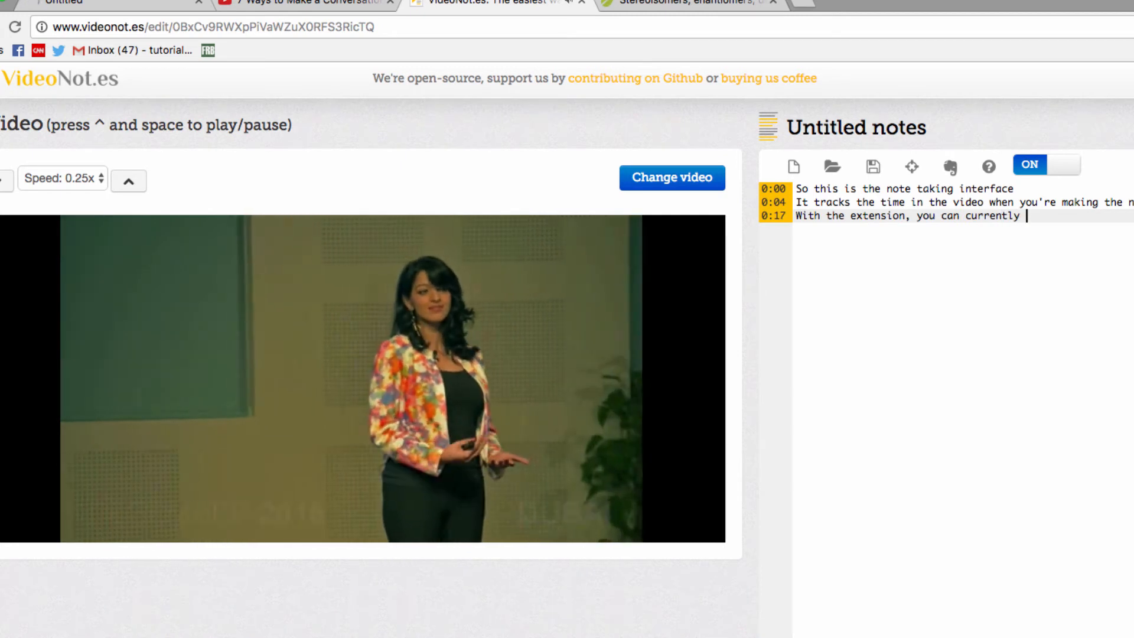
text( take notes like th)
key(Return)
text(But using the sa)
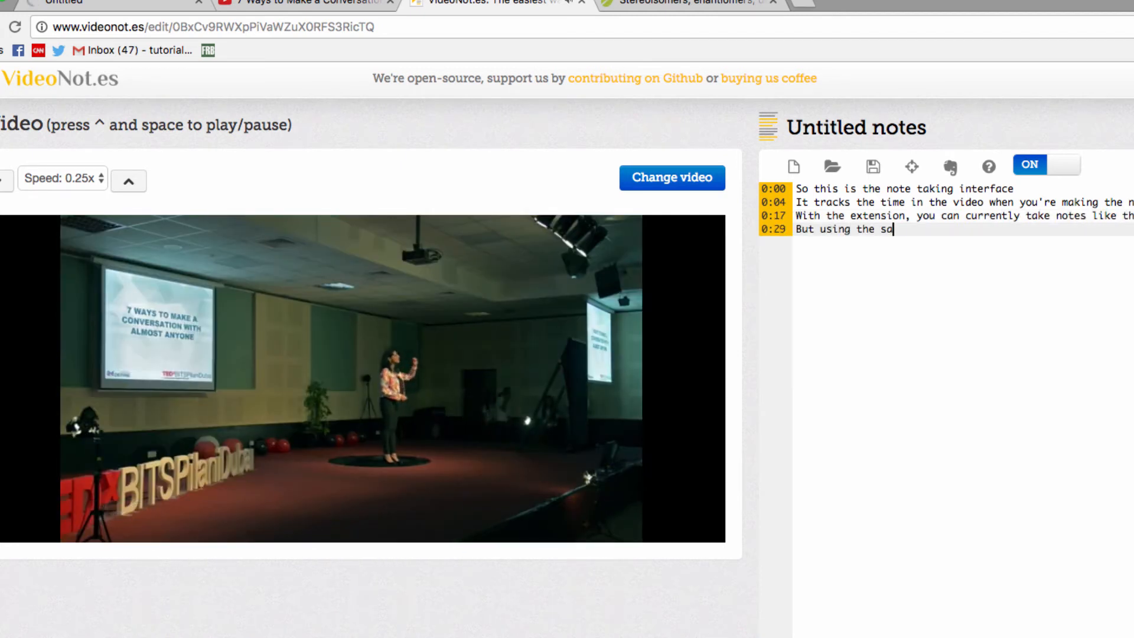
text(me platform via the Videonot)
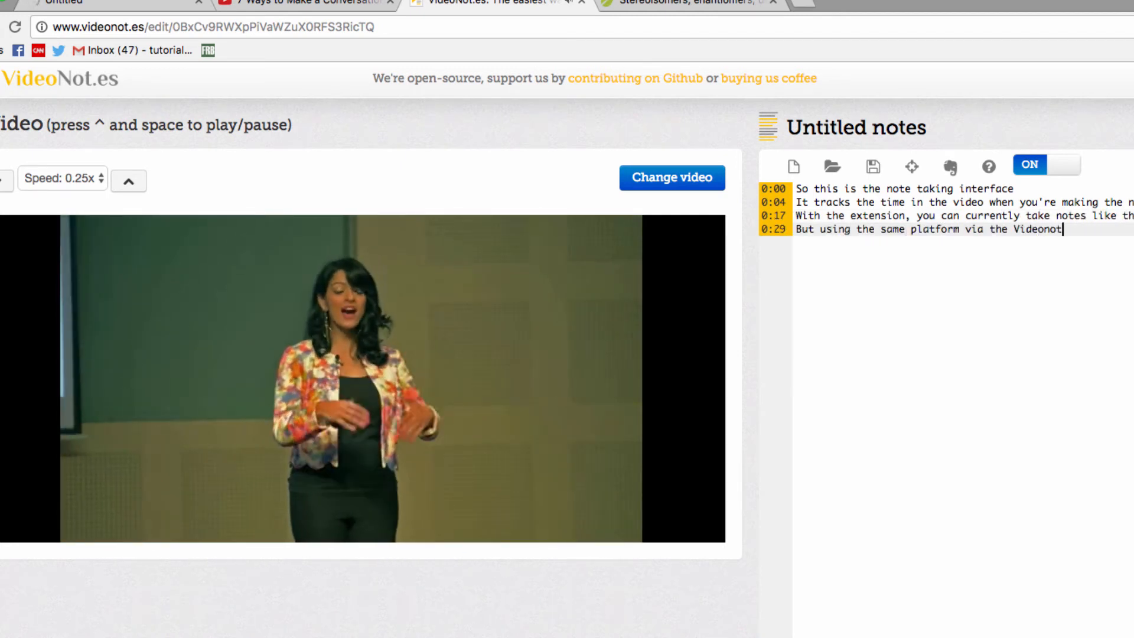
text(.es website)
key(Return)
text(You can take notes )
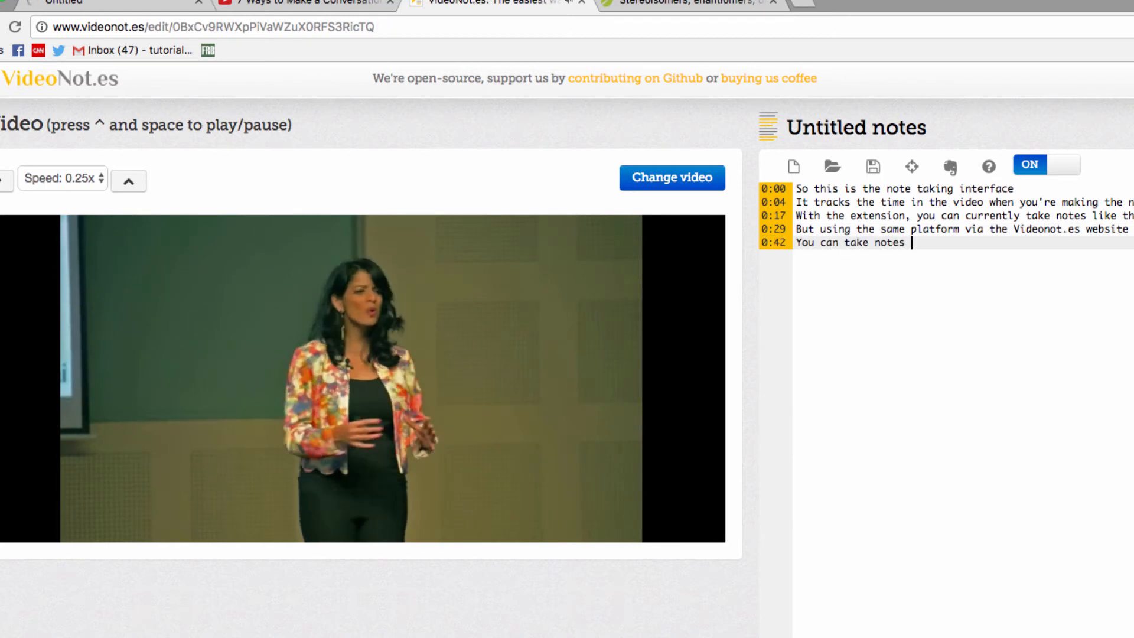
text(on youTube, Khan Academy, Coursera )
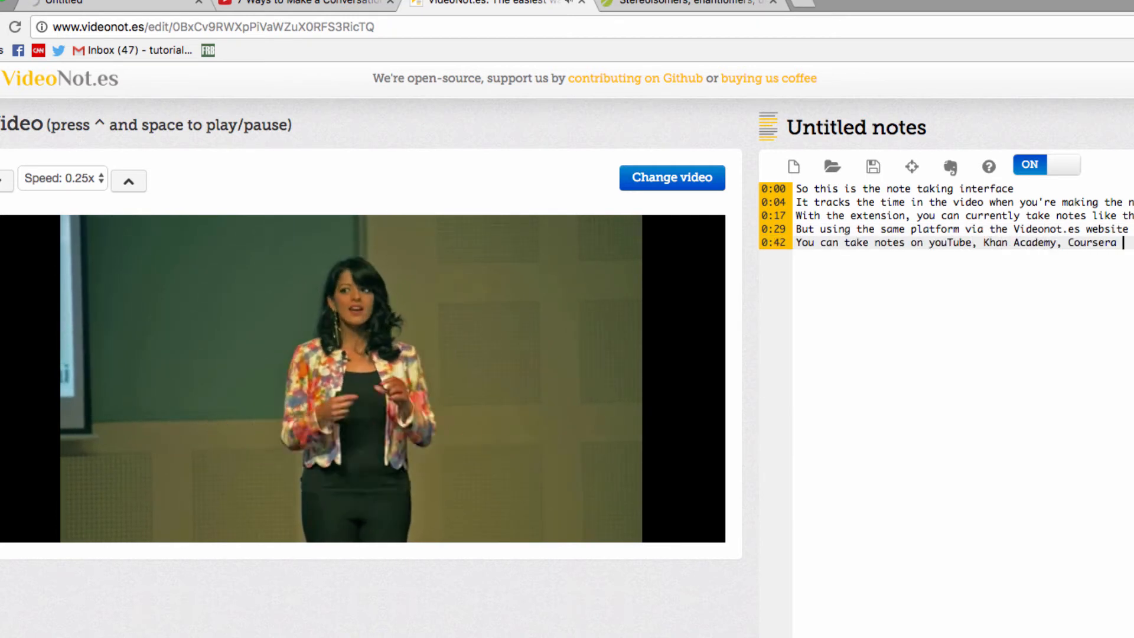
text(vi)
key(Return)
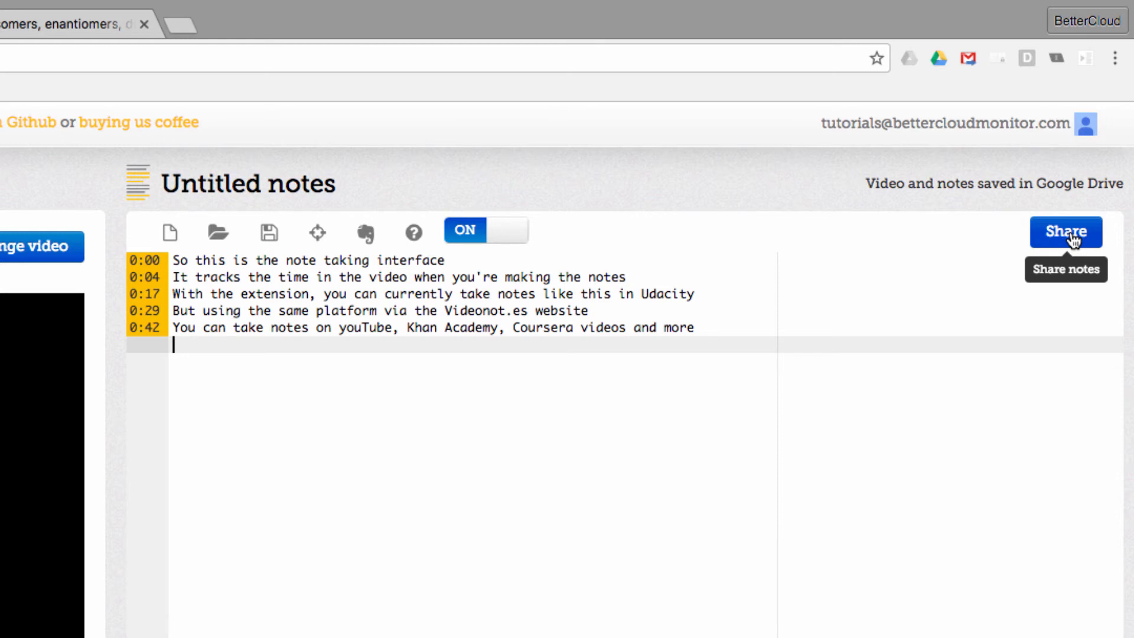
Share the notes with 'Anyone with the link can view' on Google Drive and confirm.
click(1074, 238)
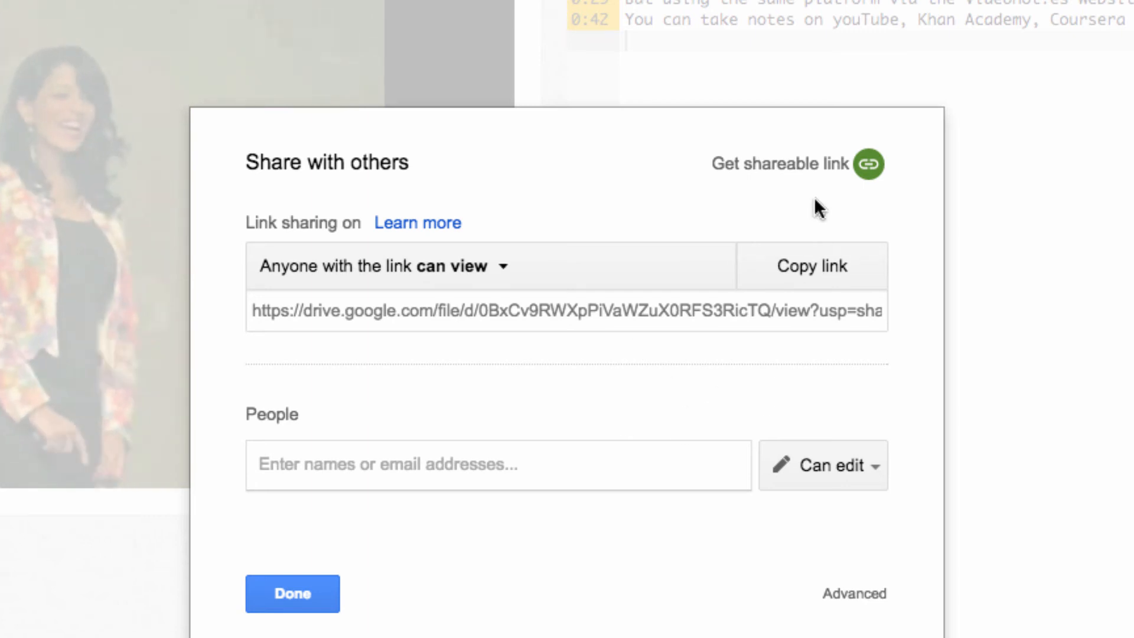
click(284, 593)
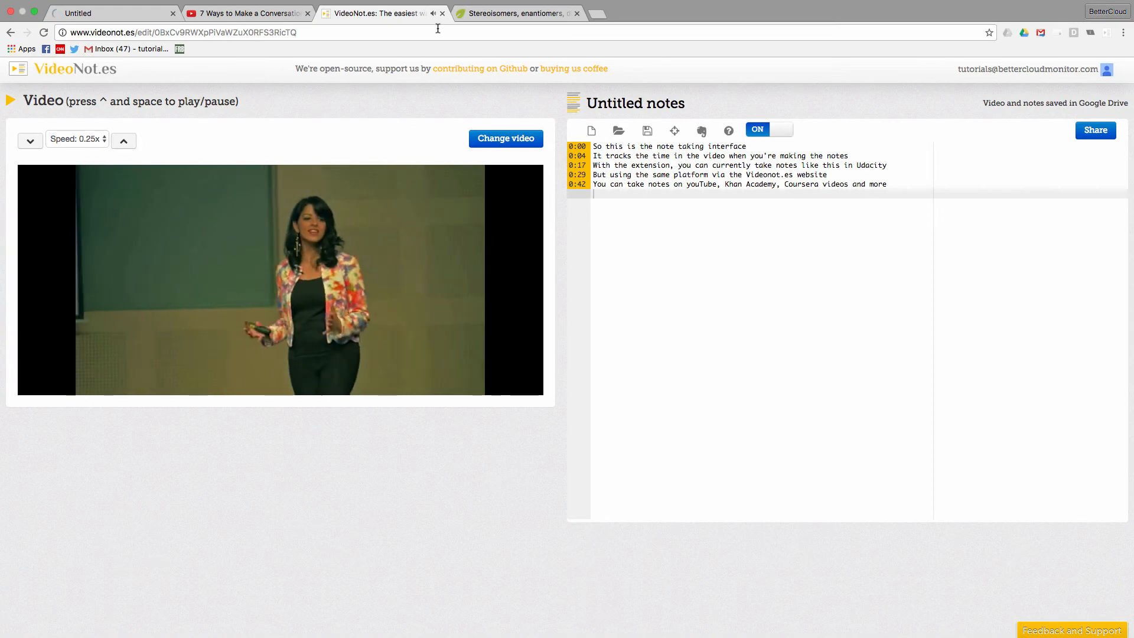
Jump the TEDx talk back to about 0:30 in the player.
mouse_move(41, 384)
click(41, 373)
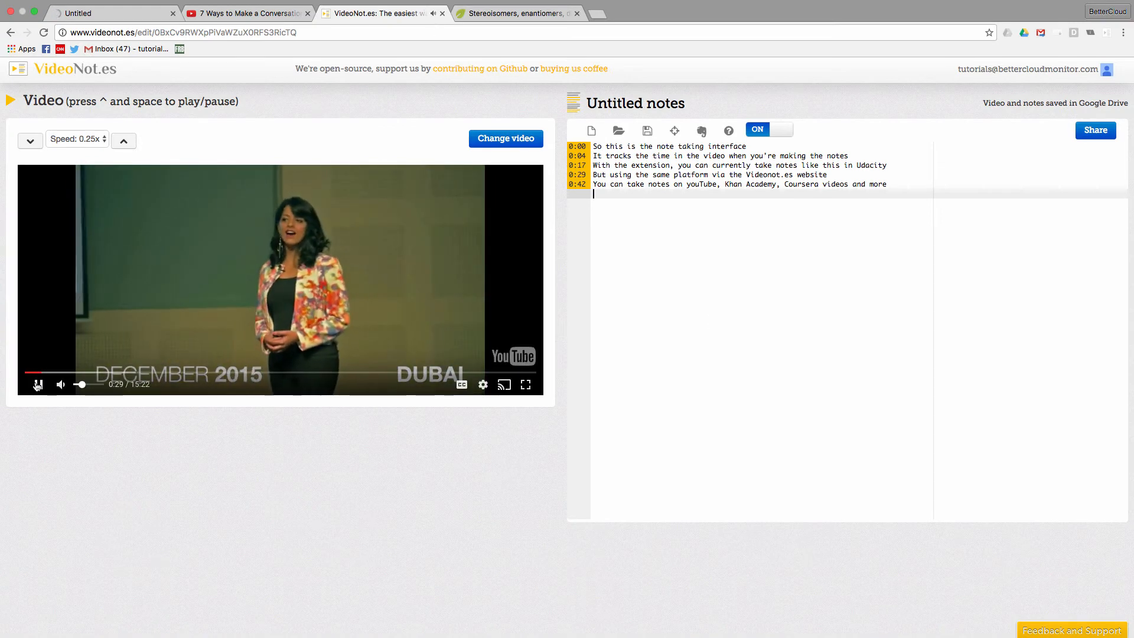